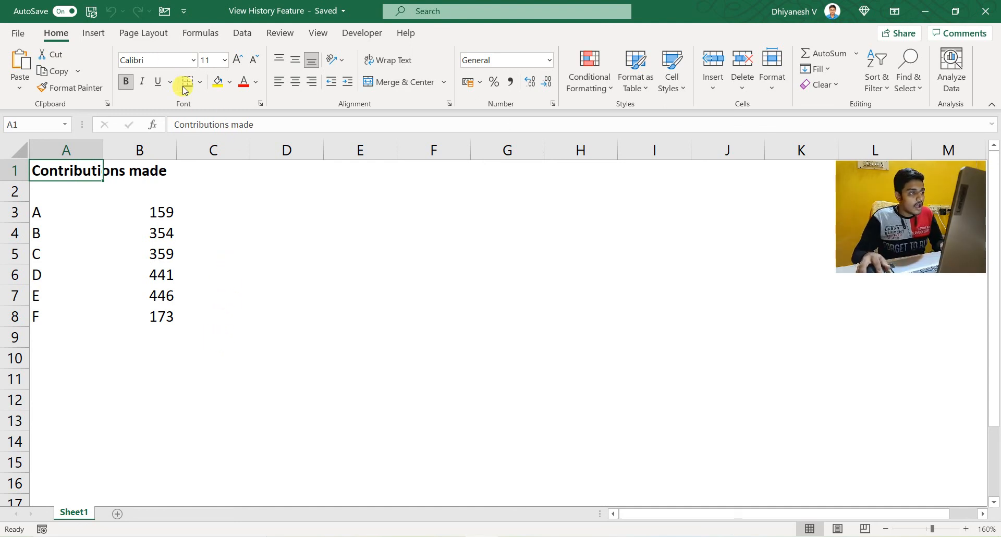
Step: Check the workbook's file name and its OneDrive save location
key("F12")
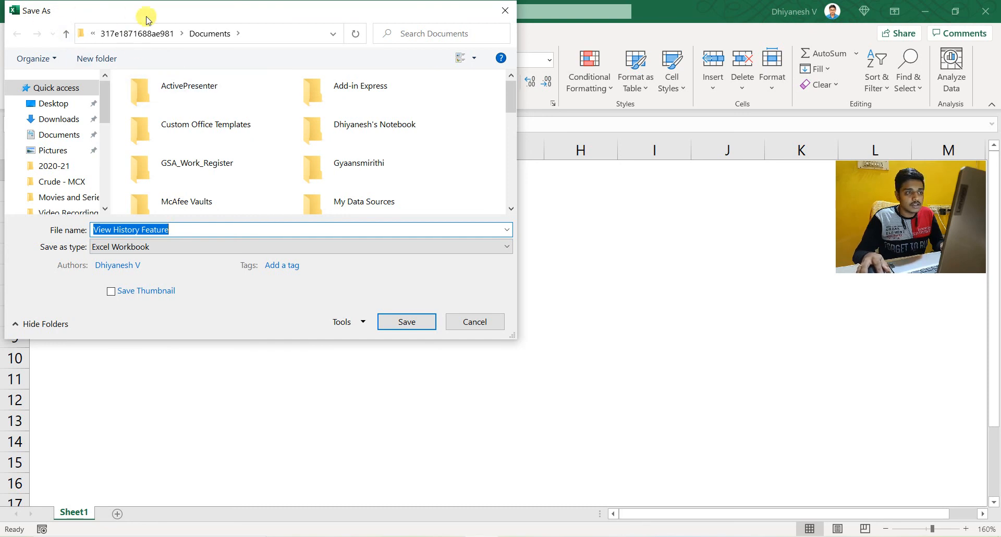
key("Return")
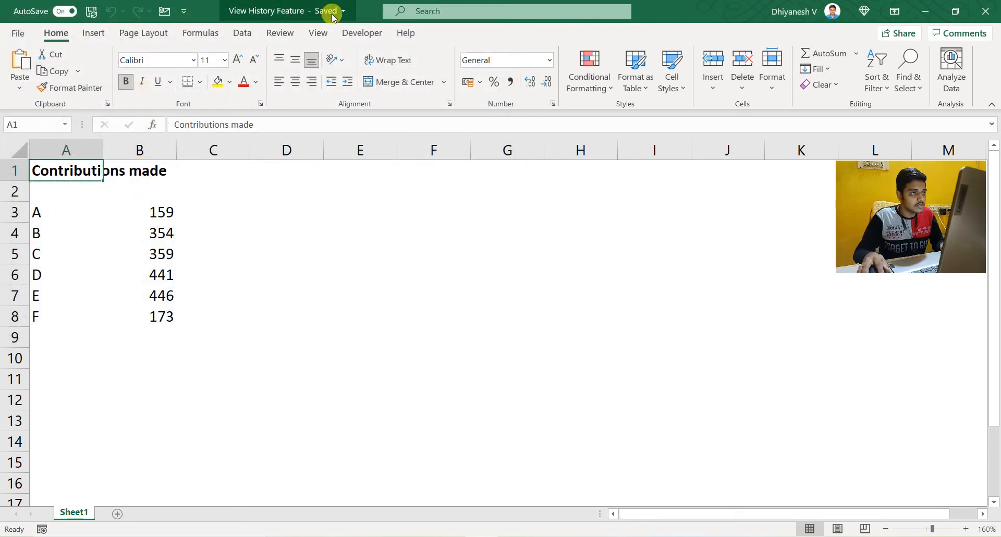
left_click(285, 11)
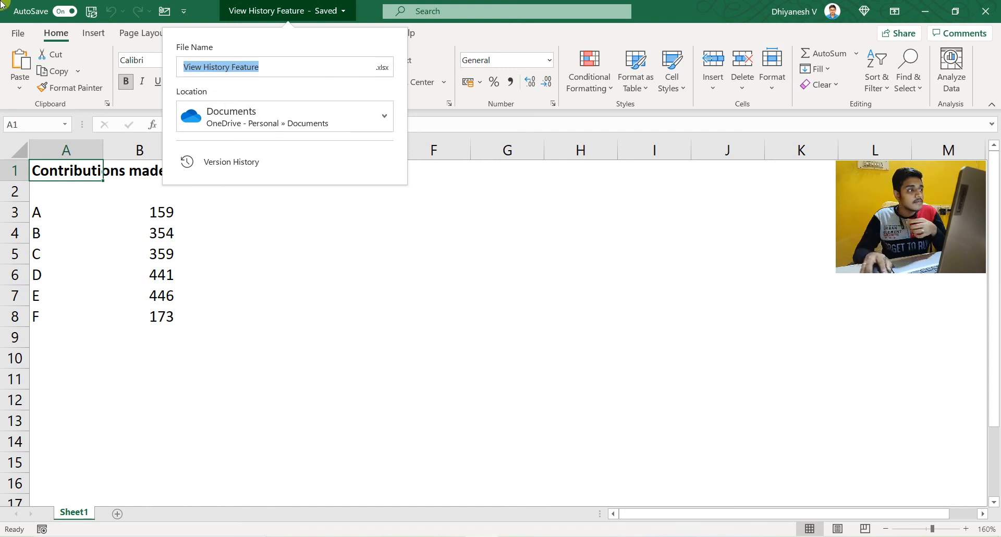
left_click(425, 302)
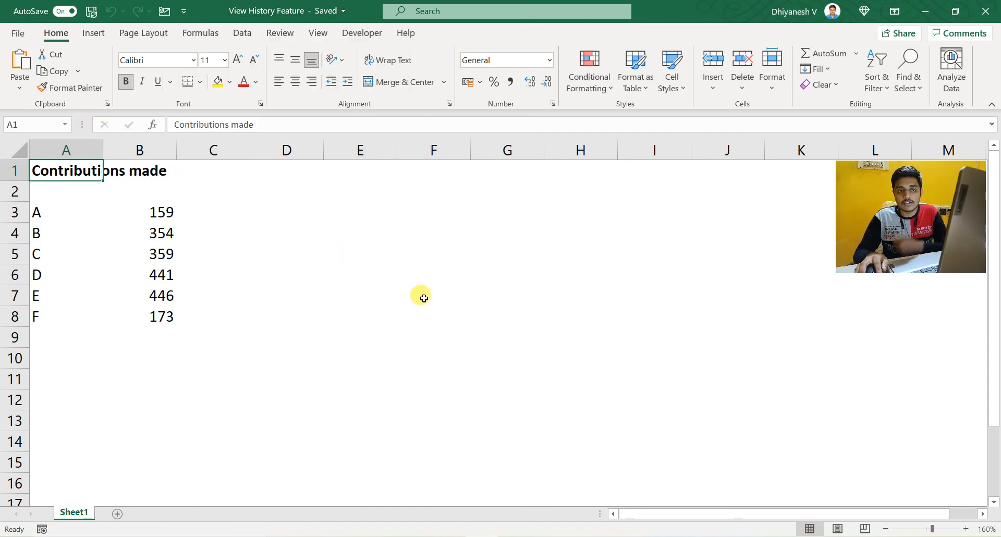
Step: Change the contribution for F in cell B8 to 175 and save the workbook
left_click(150, 268)
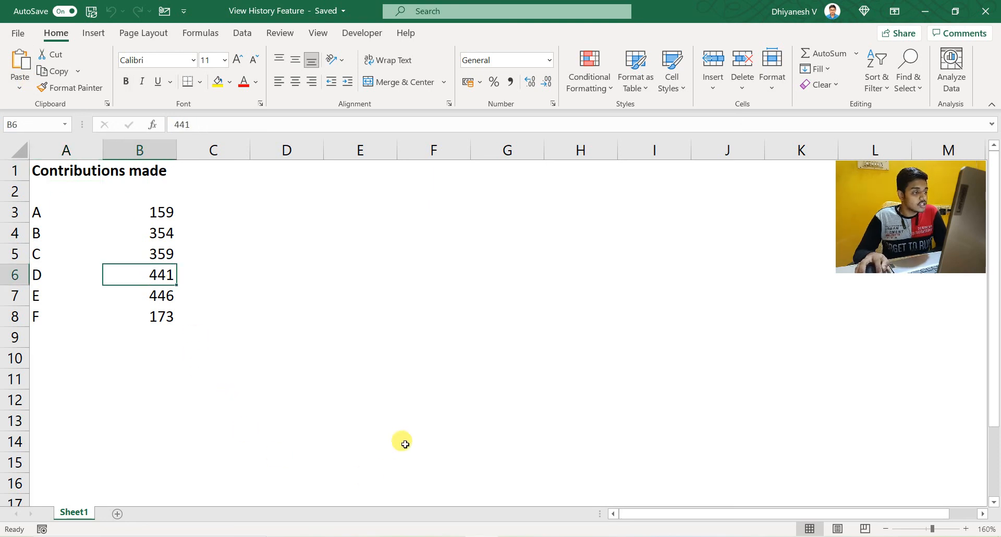
key("Down")
key("Down")
key("F2")
key("BackSpace")
type("5")
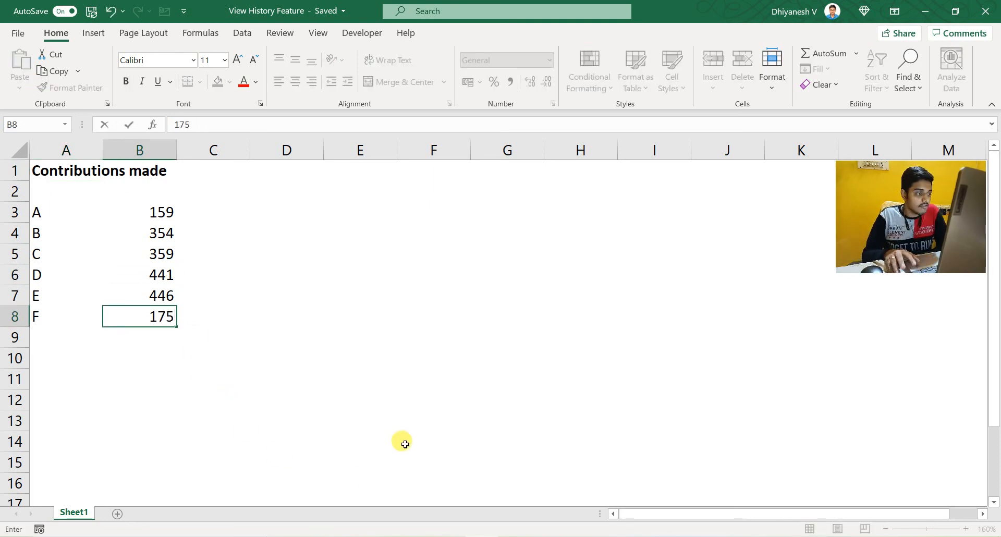
key("Return")
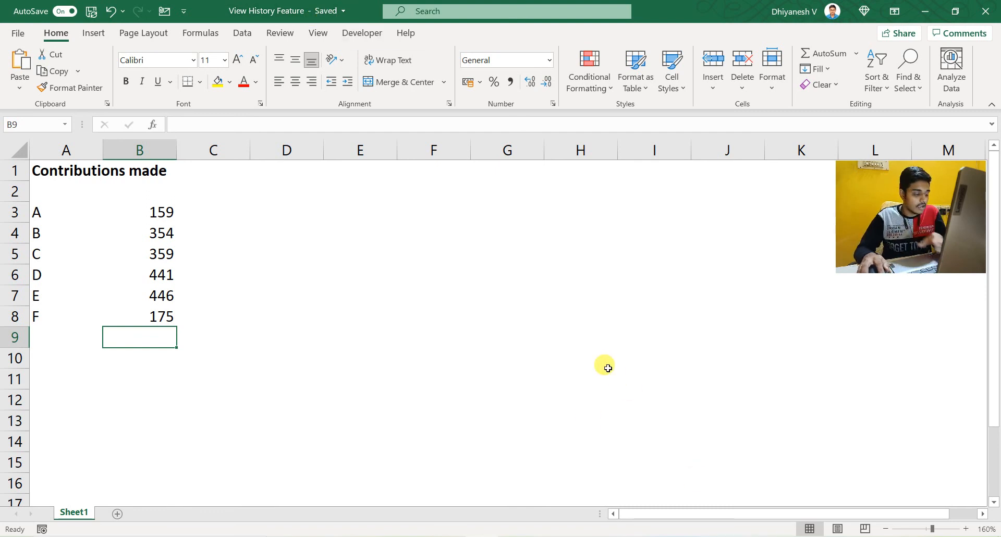
key("ctrl+s")
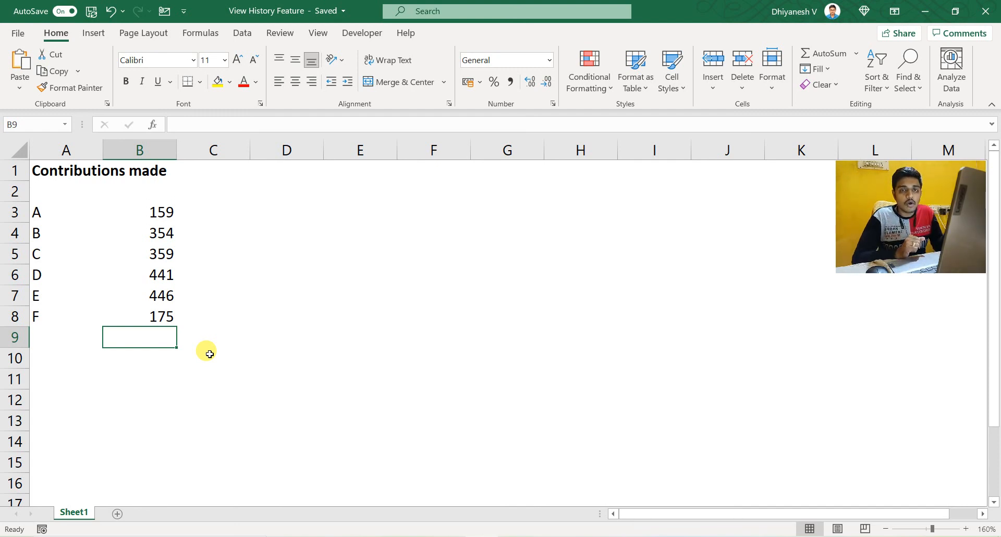
key("Up")
key("F2")
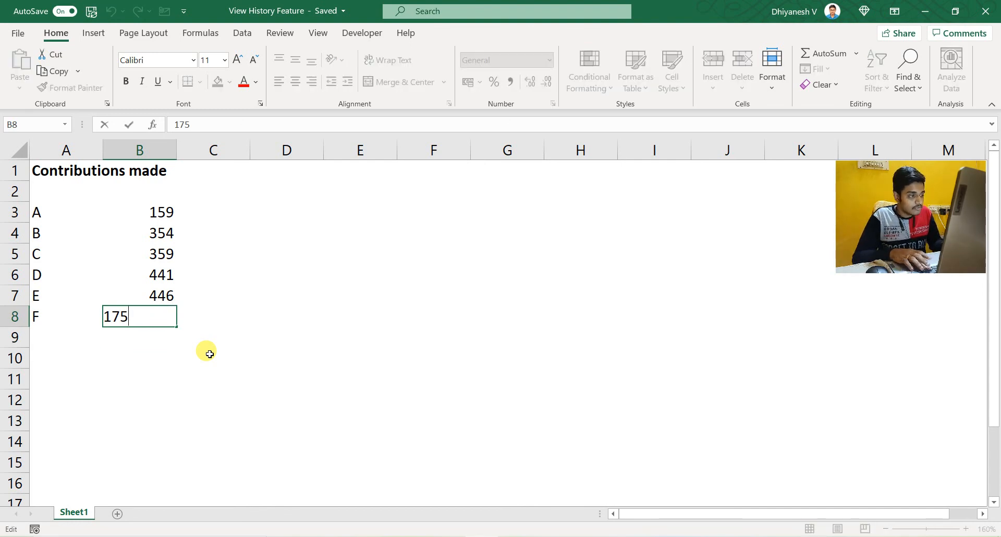
key("shift+Home")
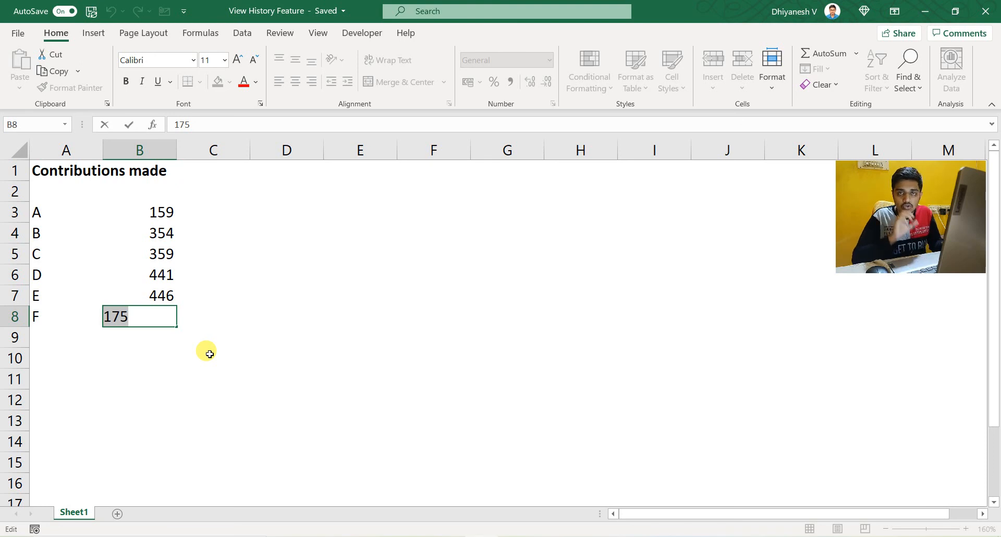
key("Escape")
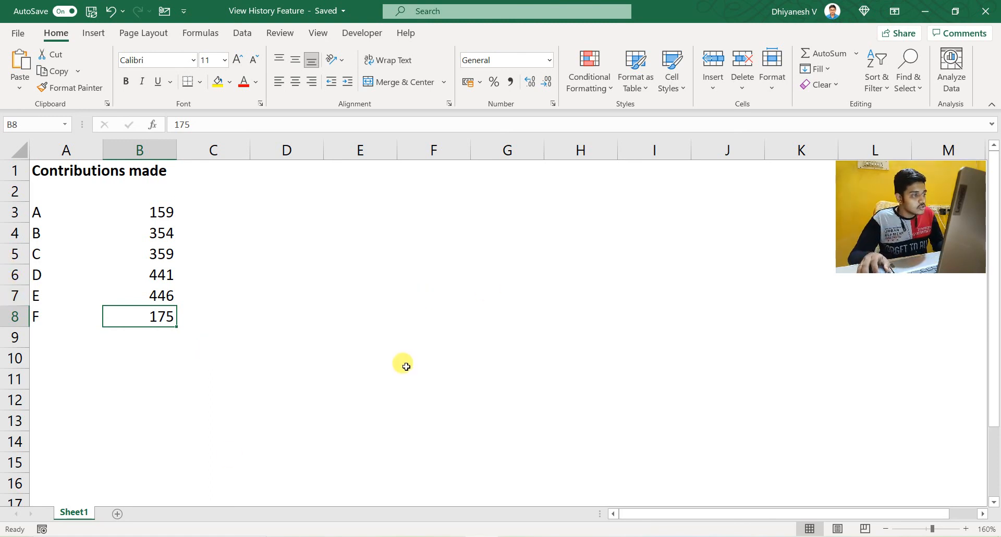
Step: Set the contribution for A in cell B3 to 150
scroll(391, 361, "up", 5)
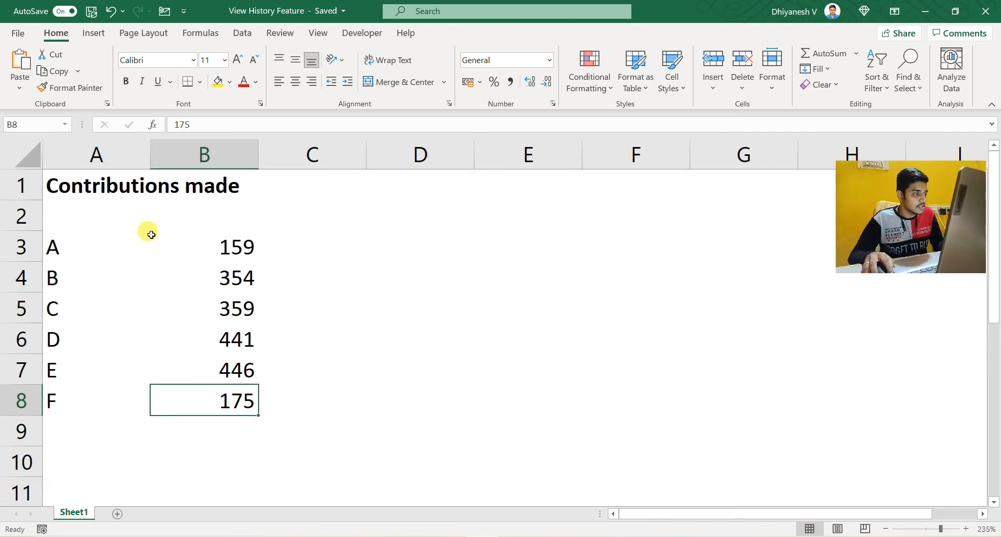
left_click(206, 239)
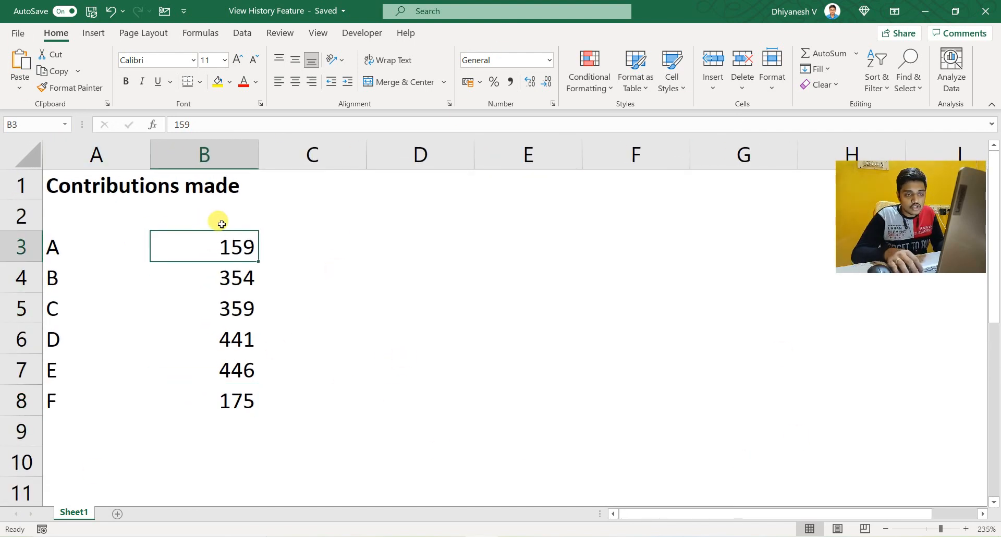
type("150")
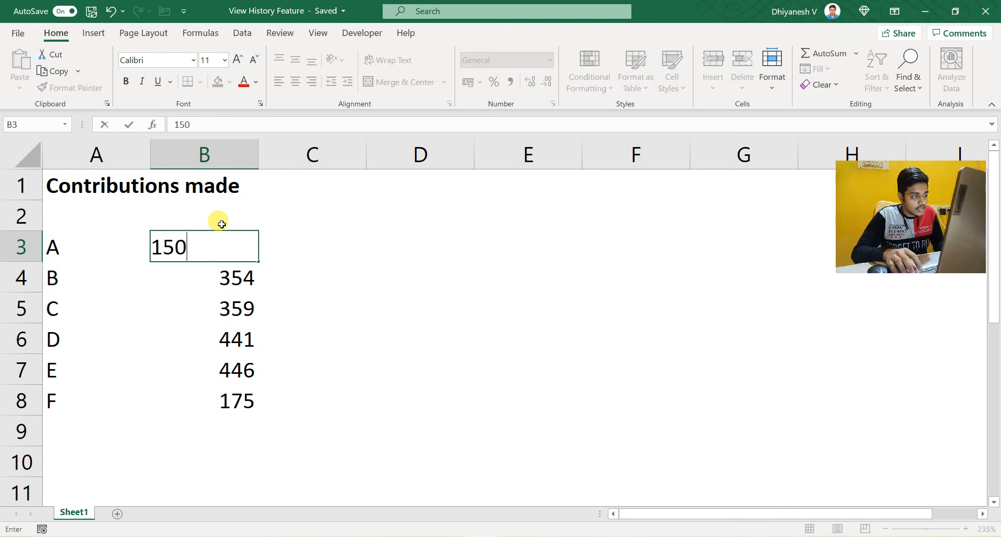
key("Return")
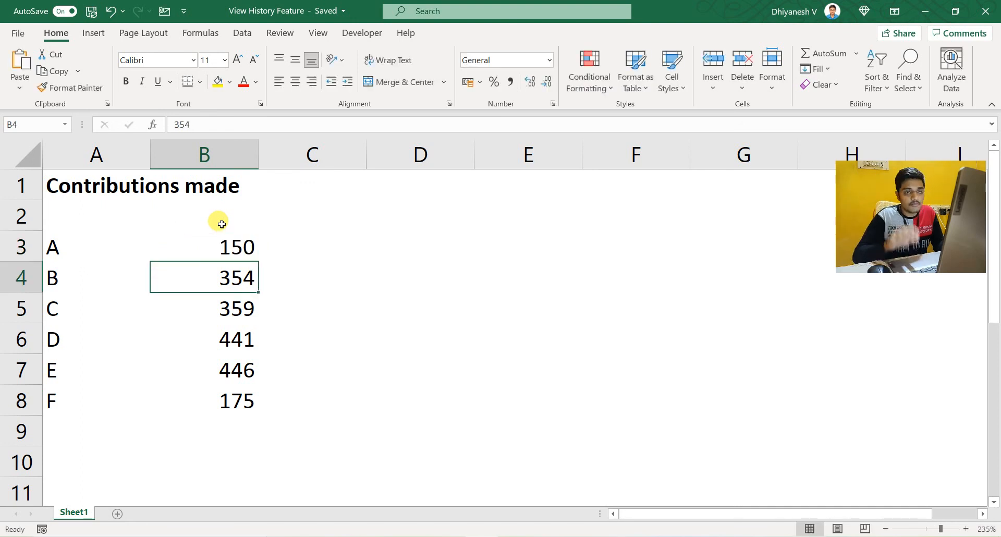
left_click(227, 411)
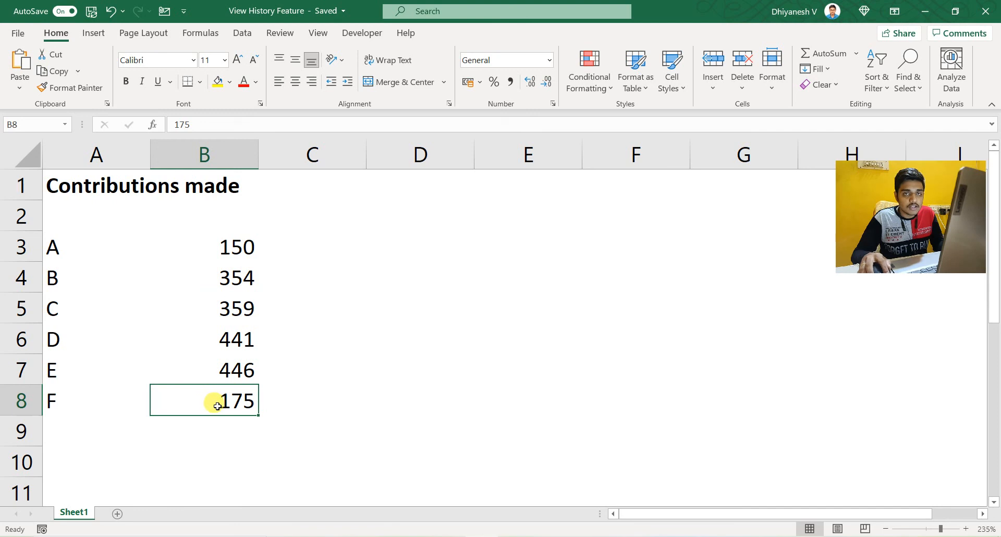
left_click(227, 281)
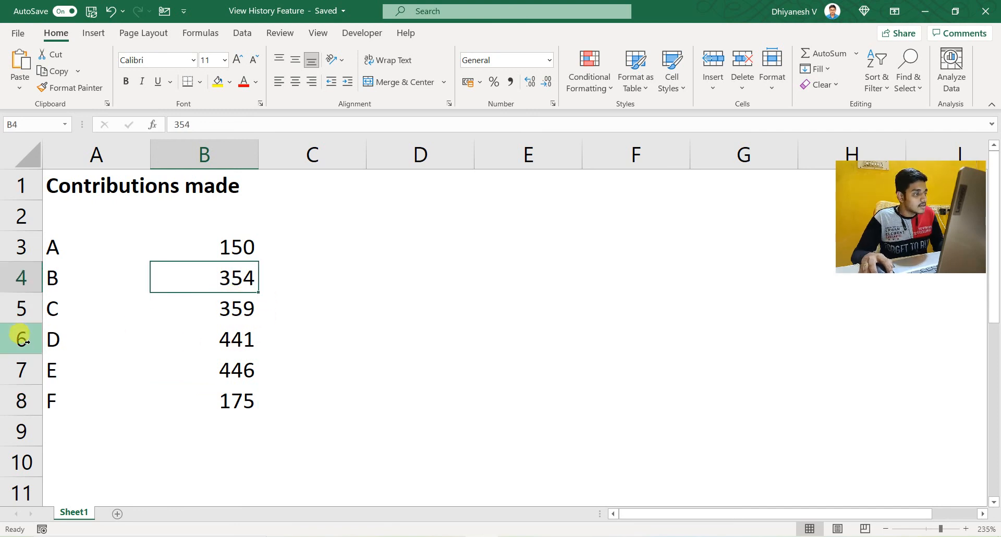
Step: Replace the label E in cell A7 with Excelify
left_click(67, 373)
type("Excelify")
key("Return")
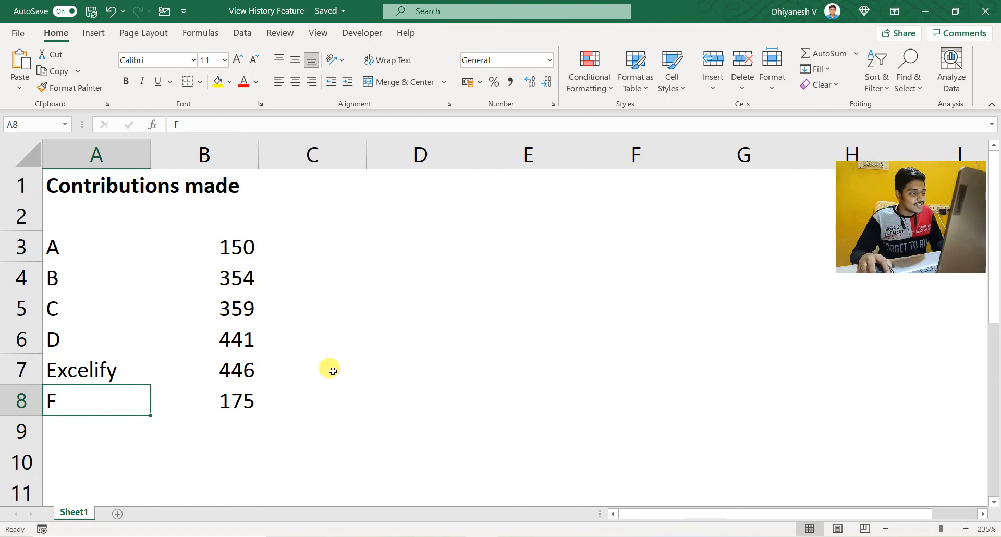
left_click(111, 373)
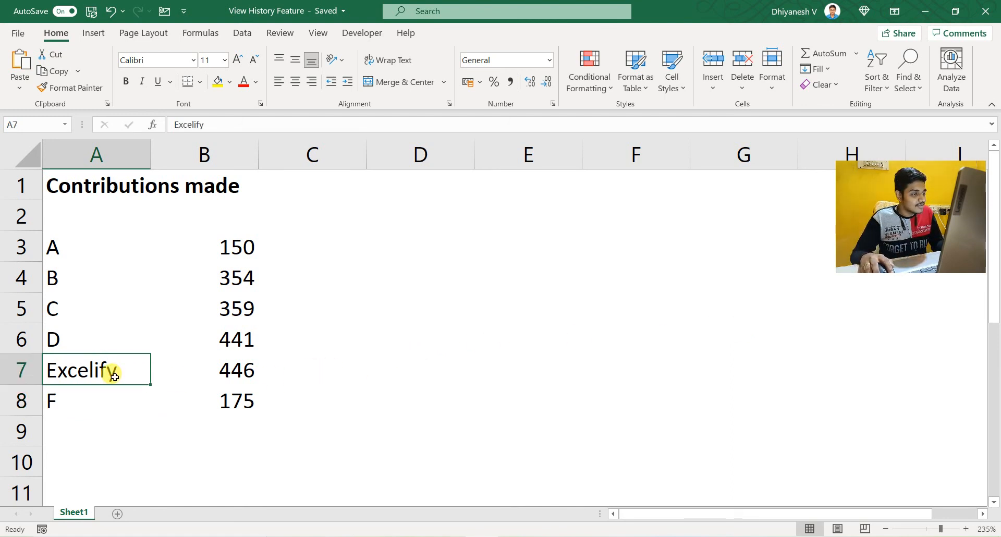
Step: Fill cell B4 with yellow and make the font of cell B5 red
left_click(236, 280)
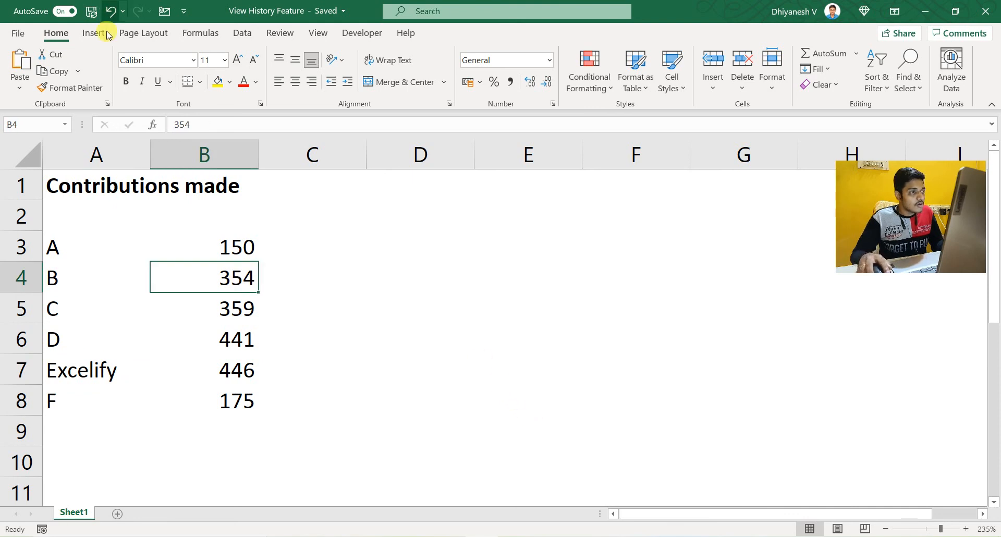
left_click(220, 83)
left_click(239, 323)
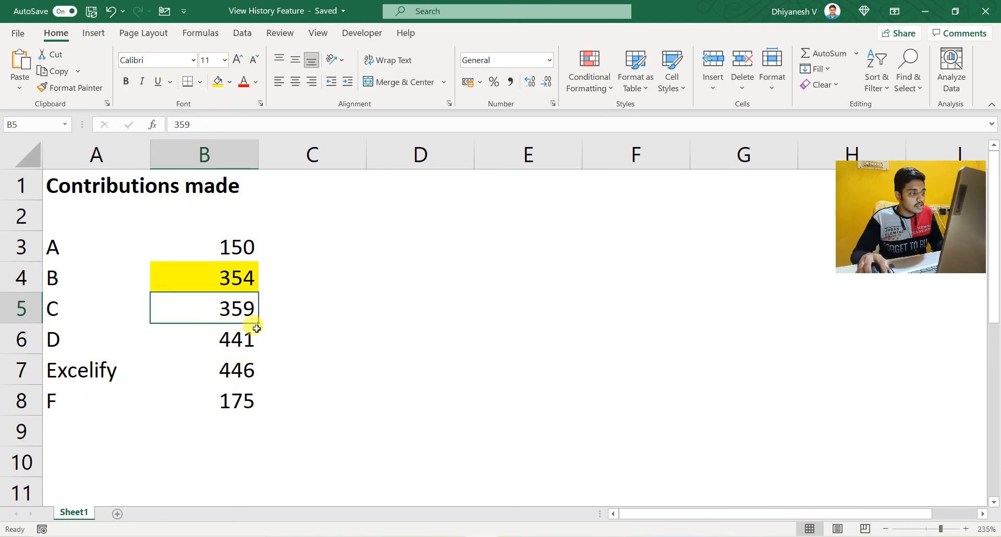
left_click(244, 83)
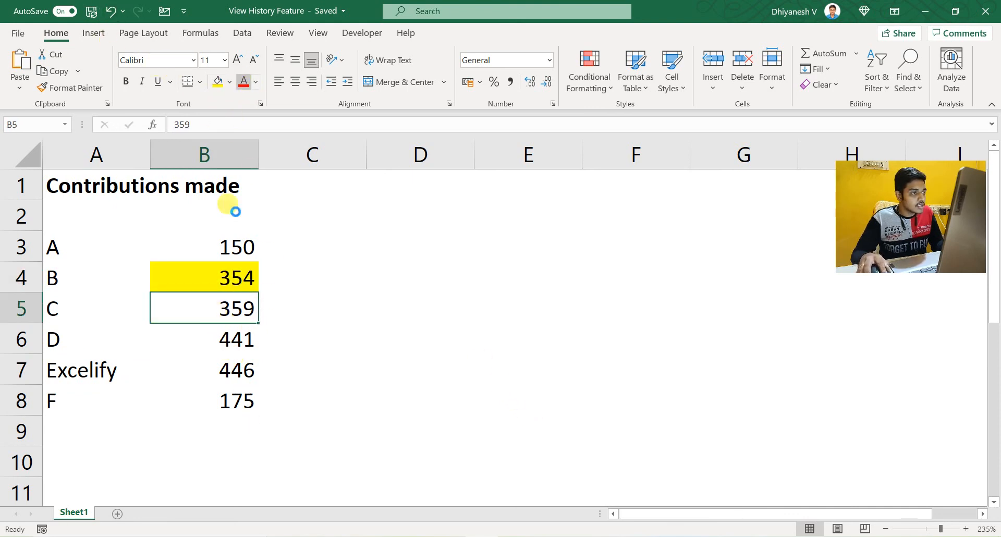
Step: Total B3:B8 in cell B9 with a SUM formula and add bottom borders to cells B8 and B9
left_click(217, 402)
key("Down")
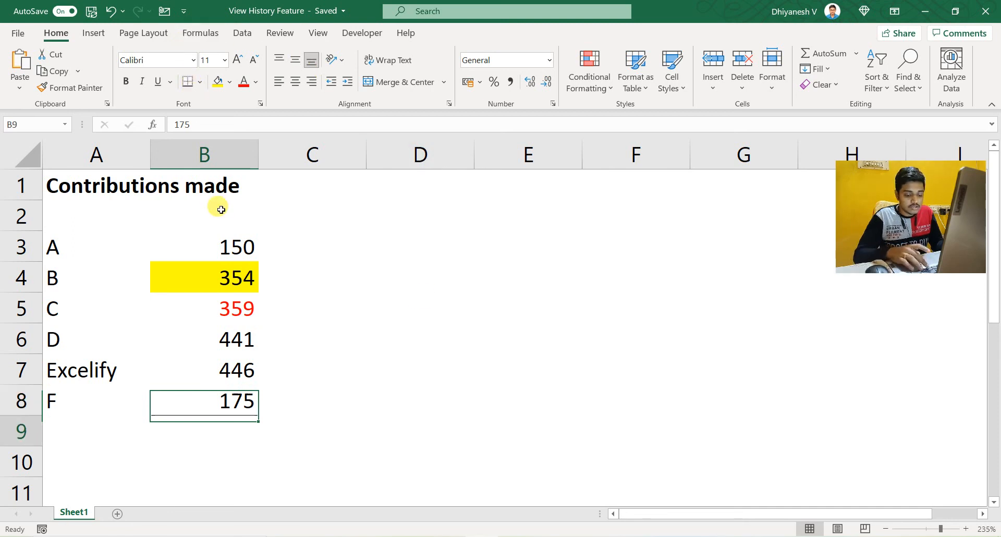
key("alt+equal")
key("Return")
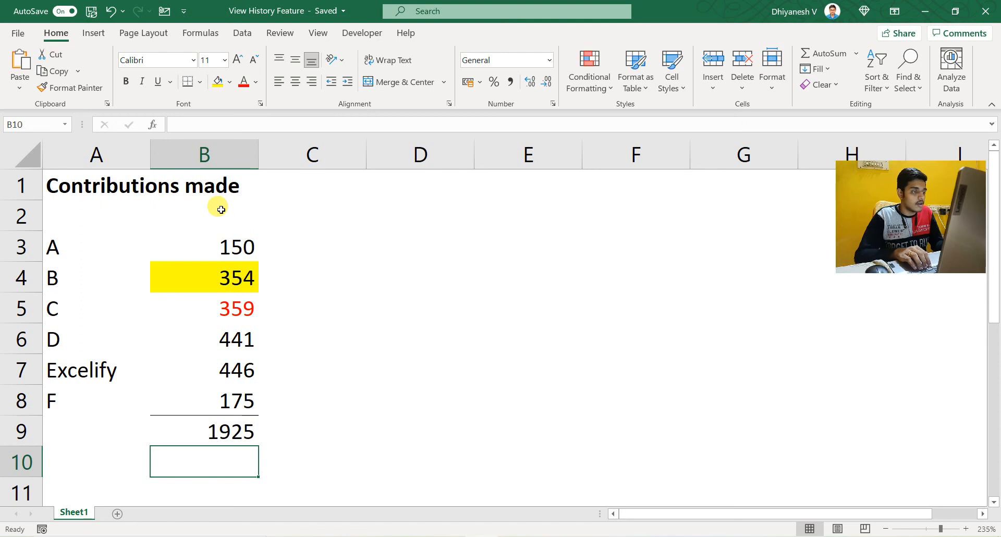
key("Up")
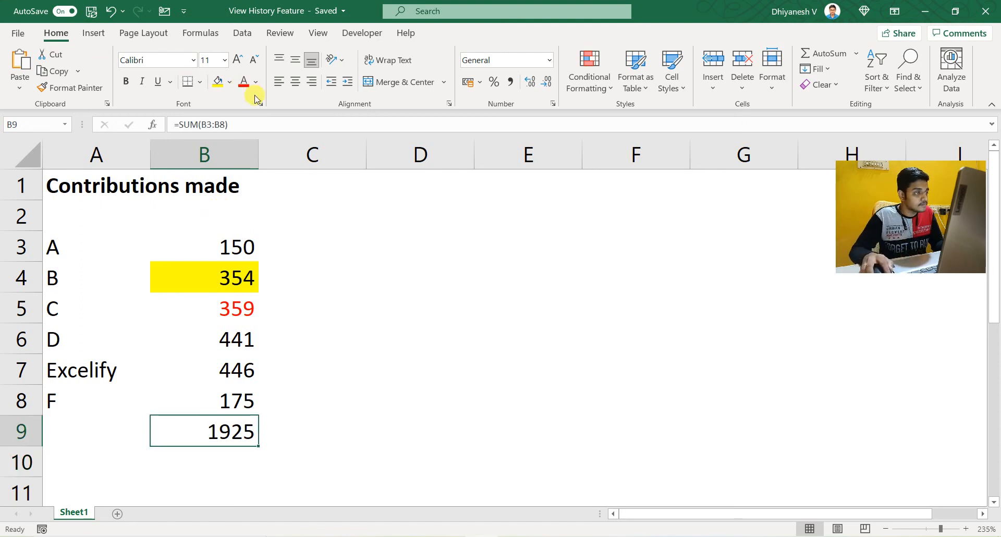
left_click(334, 417)
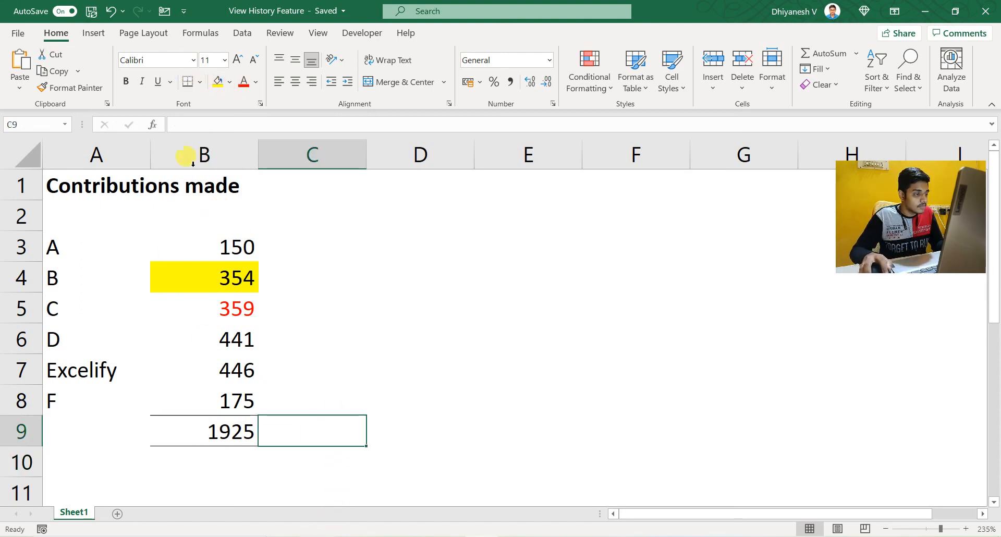
left_click(477, 241)
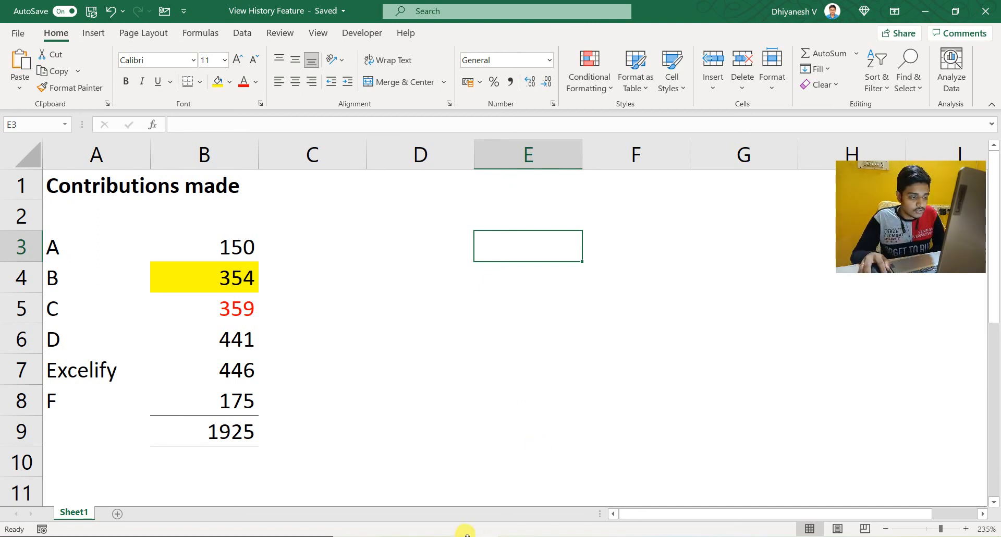
Step: Switch to OneDrive in the browser and open View History Feature.xlsx in Excel for the web
left_click(521, 536)
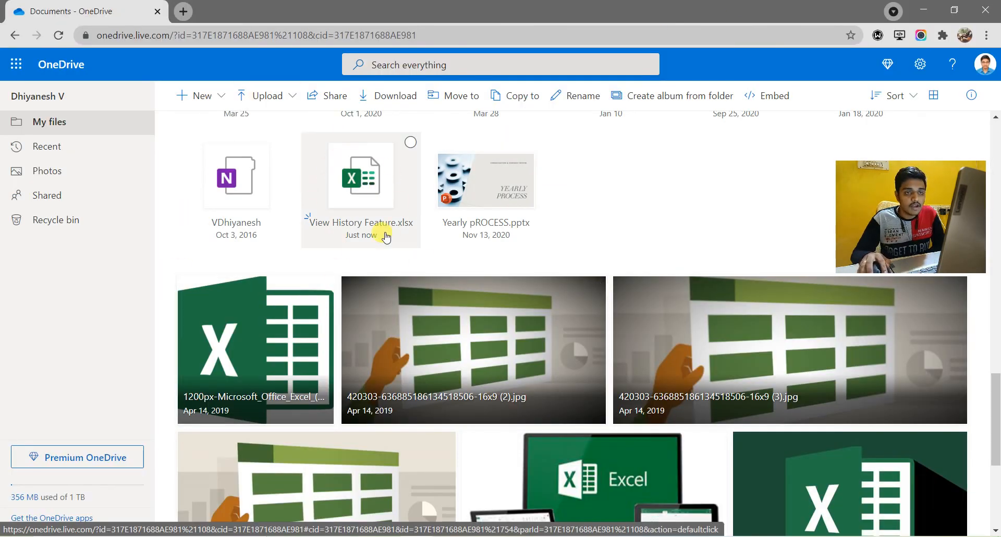
left_click(485, 533)
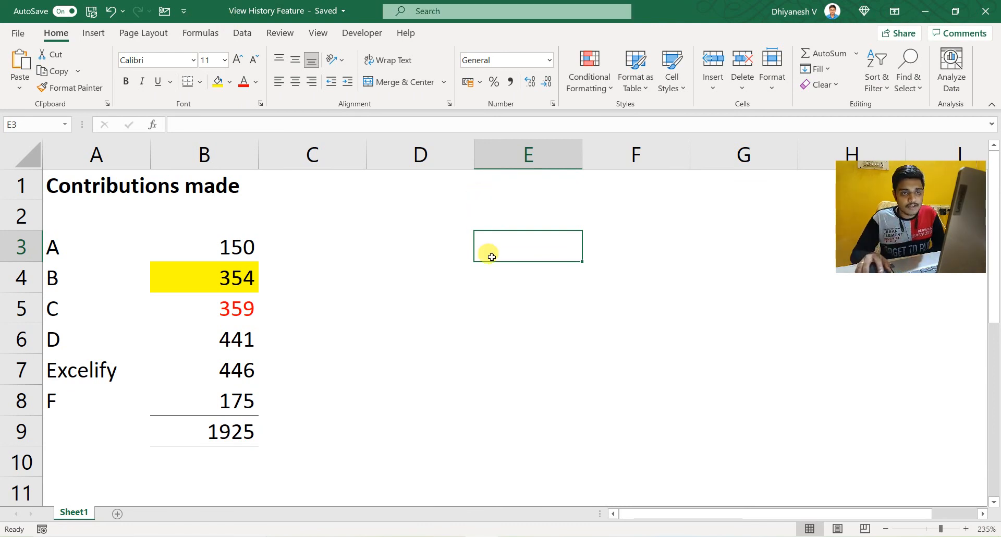
left_click(482, 535)
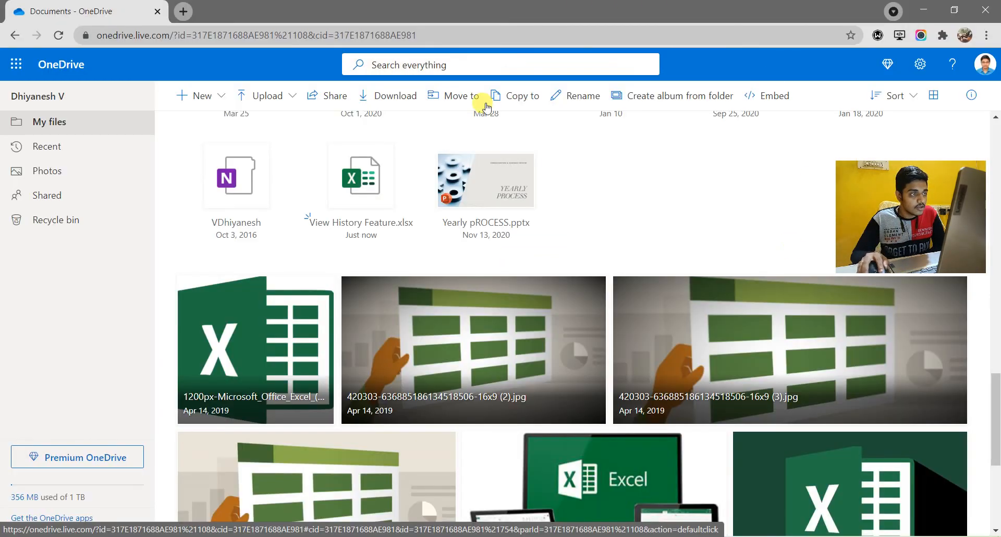
left_click(385, 228)
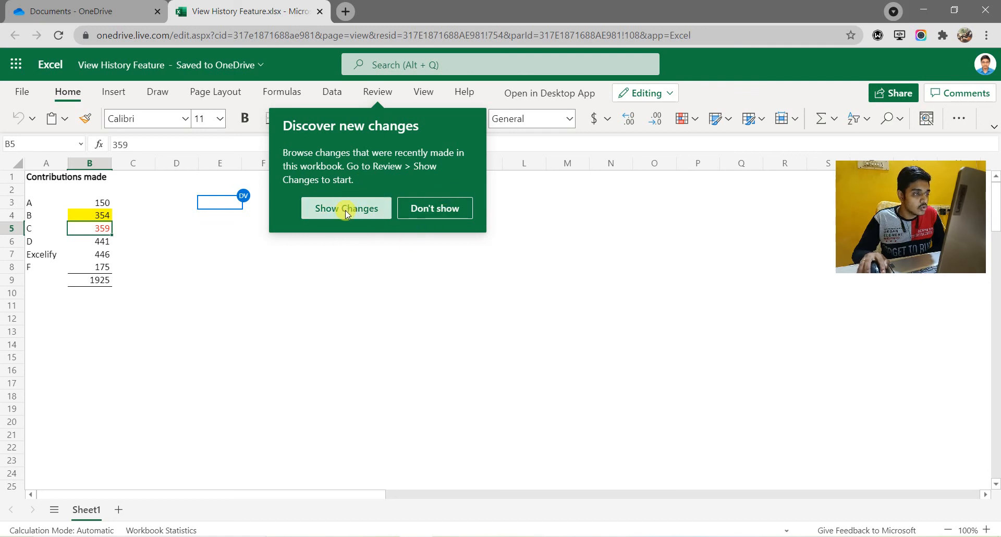
Step: Dismiss the Discover new changes notice and show the workbook's list of recent changes
left_click(427, 293)
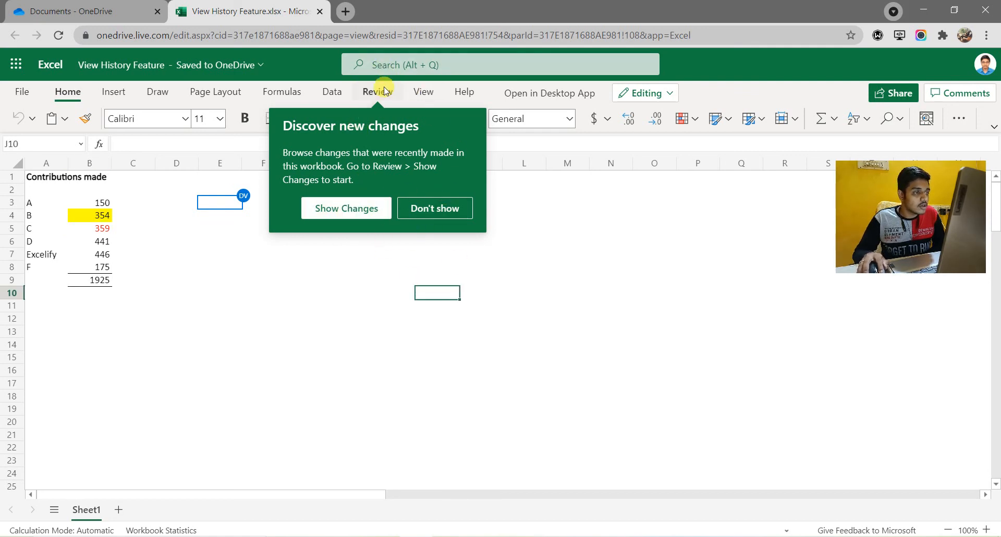
left_click(383, 92)
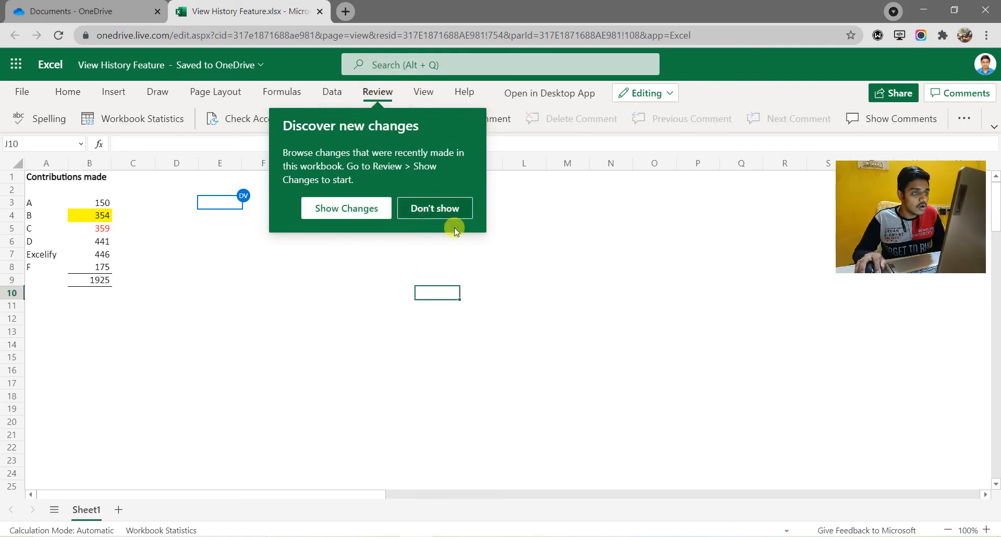
left_click(432, 205)
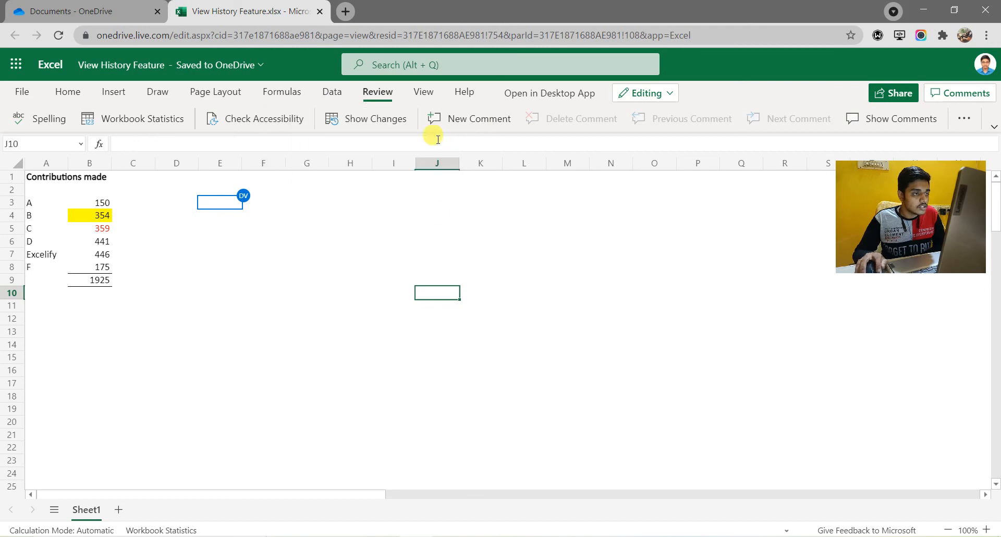
left_click(376, 125)
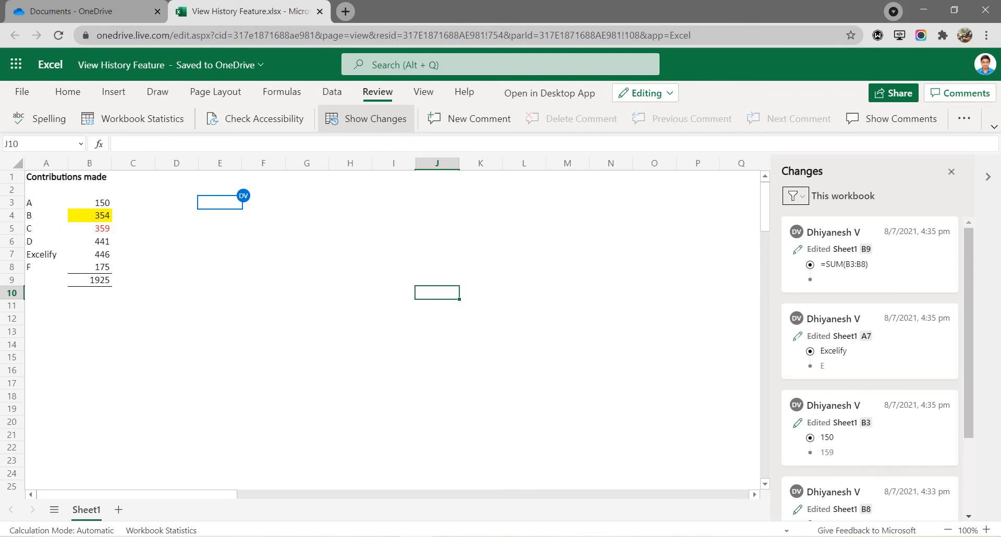
Step: Review the recent changes and locate the edited cells B8, B3, A7 and B9 from their entries in the list
scroll(933, 487, "down", 2)
scroll(920, 433, "up", 2)
scroll(919, 433, "down", 2)
scroll(915, 434, "up", 2)
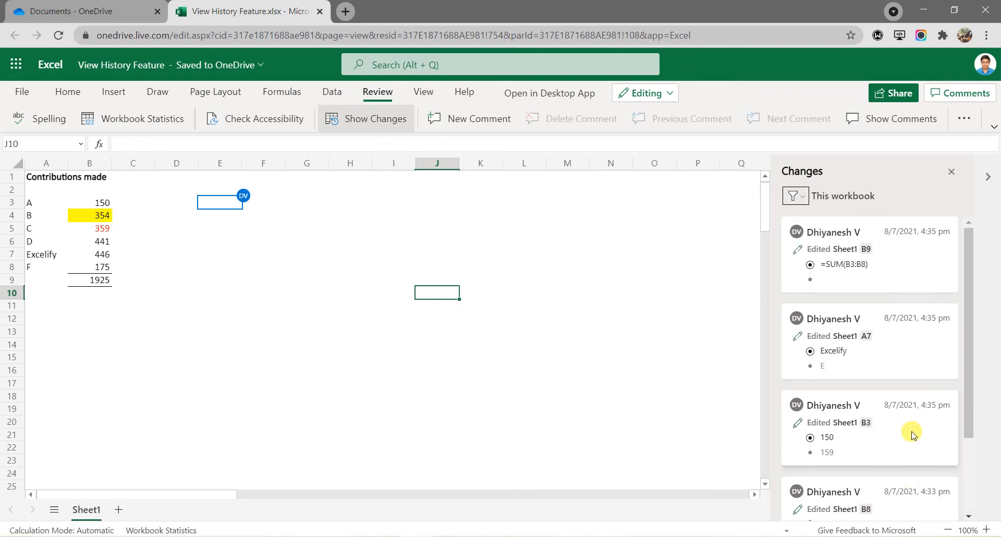
scroll(912, 434, "down", 2)
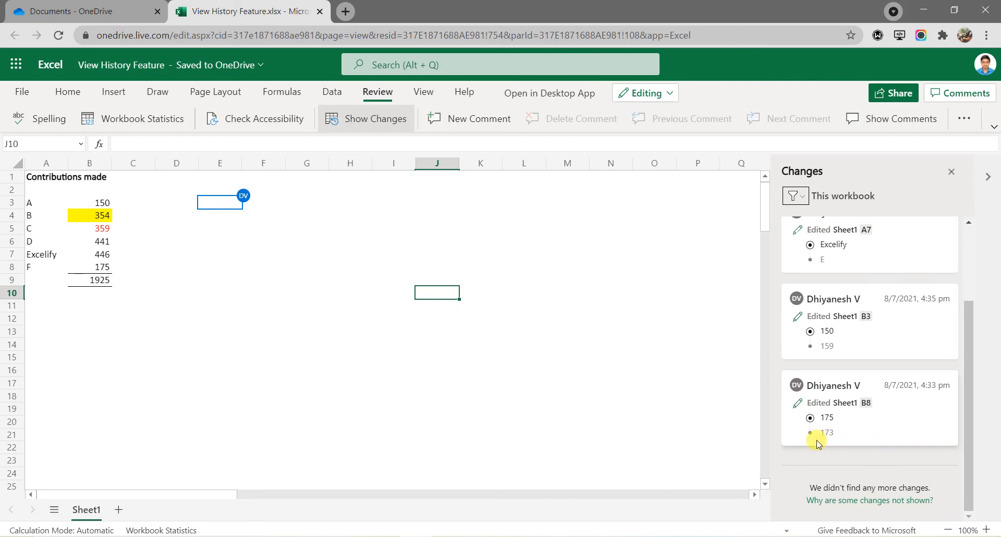
left_click(839, 430)
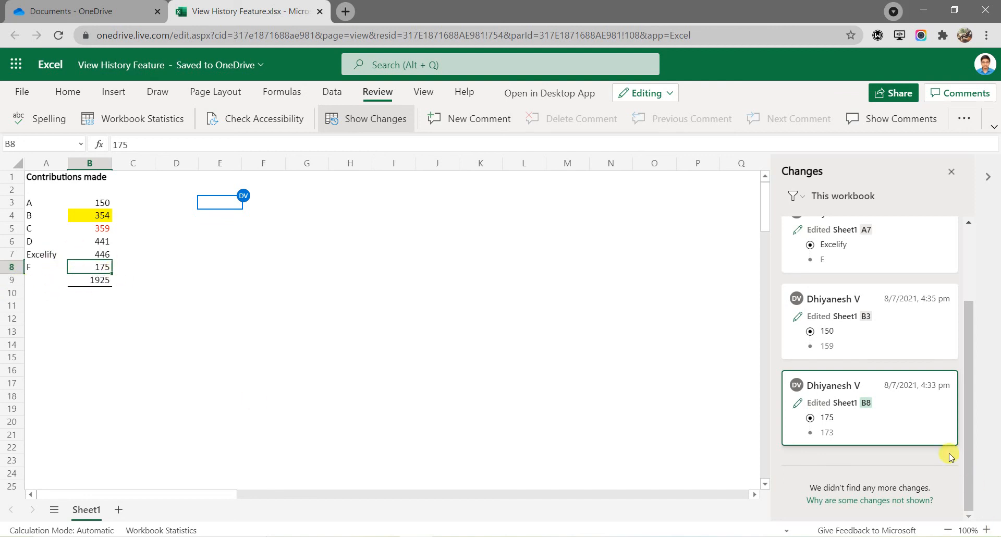
left_click(864, 340)
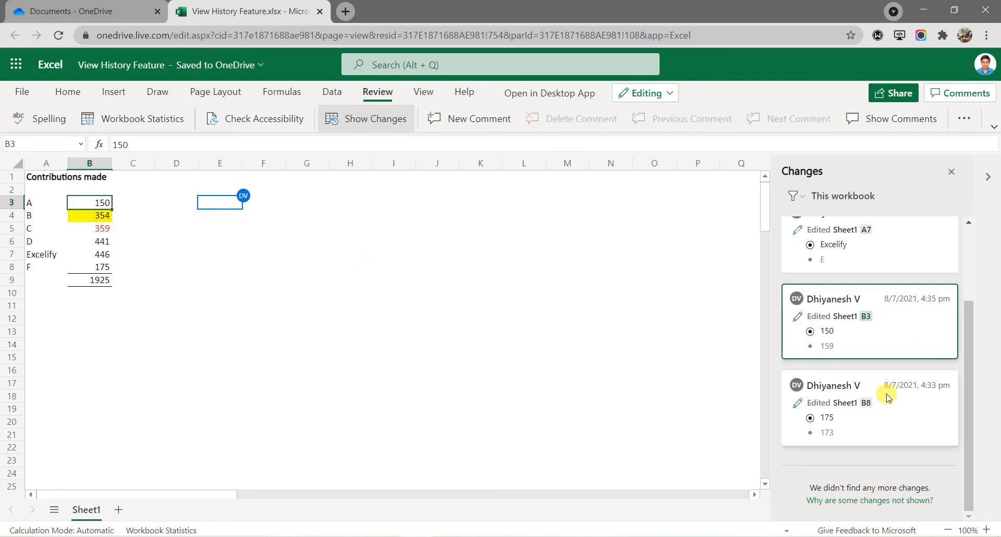
scroll(888, 397, "up", 1)
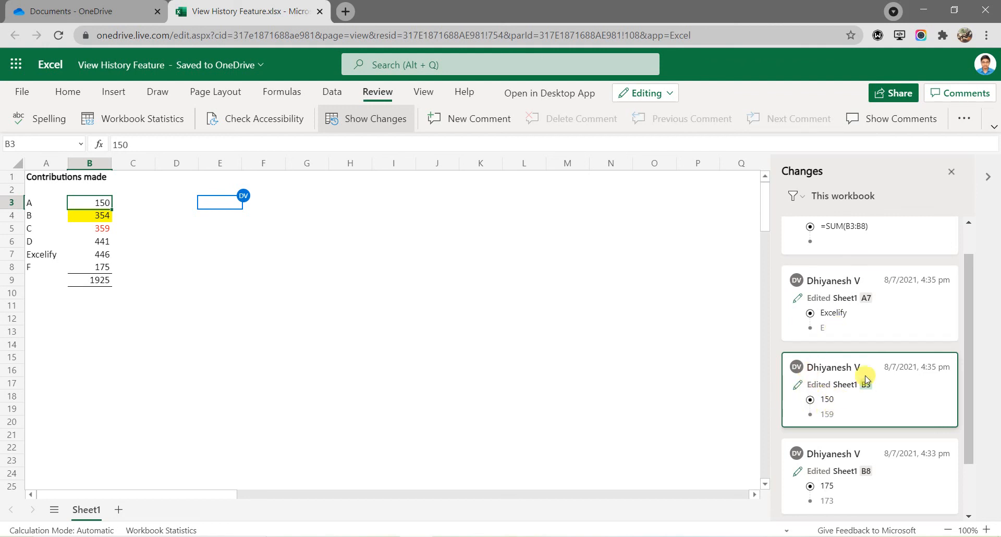
scroll(852, 335, "up", 1)
left_click(853, 335)
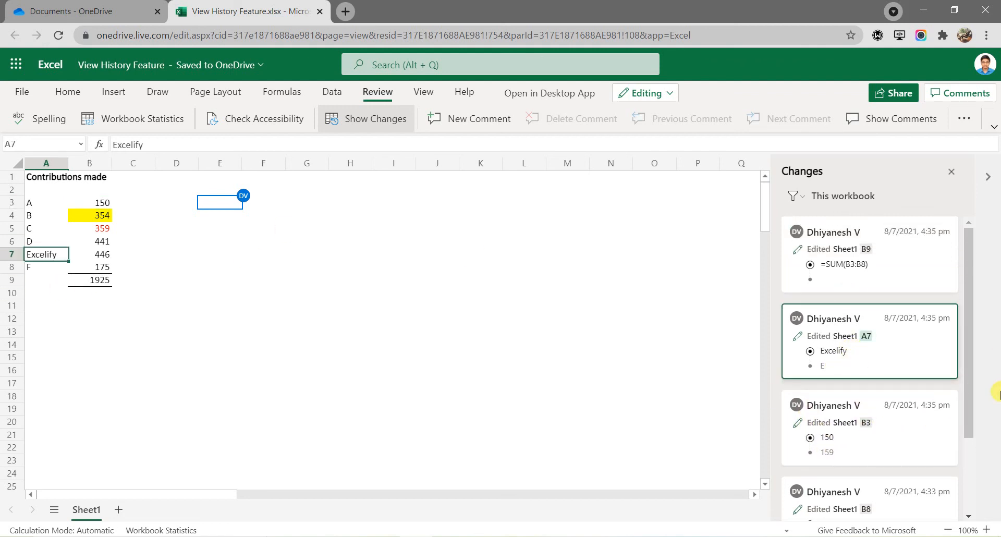
left_click(896, 274)
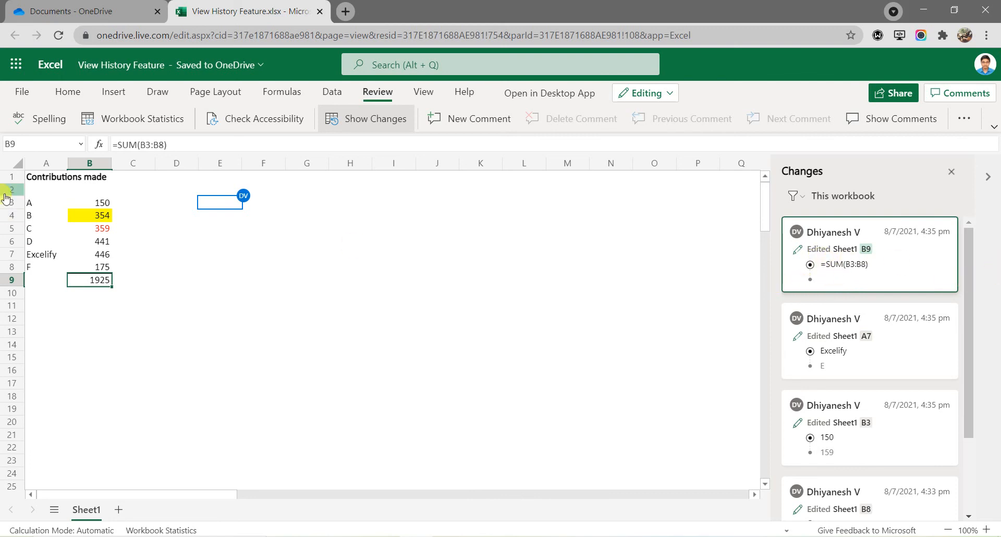
Step: Check the formatted cells B4, B5 and B8 against the change list to see whether formatting edits are recorded
left_click(83, 215)
left_click(85, 229)
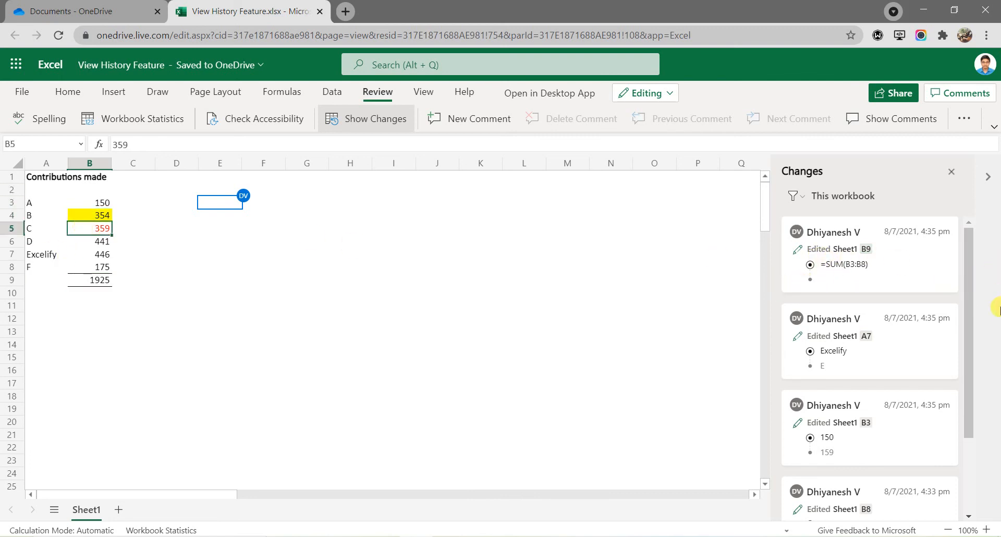
scroll(912, 365, "down", 3)
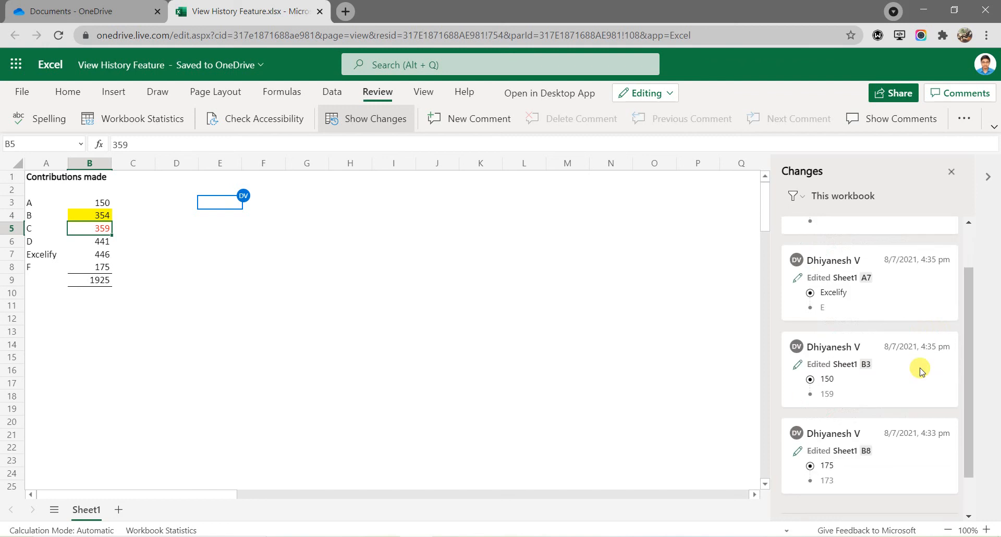
left_click(76, 215)
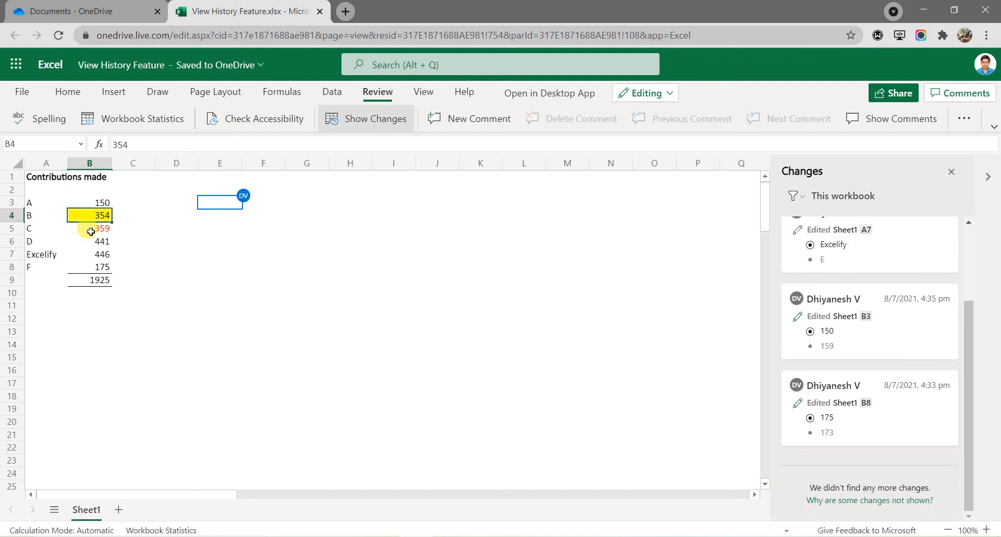
left_click(91, 232)
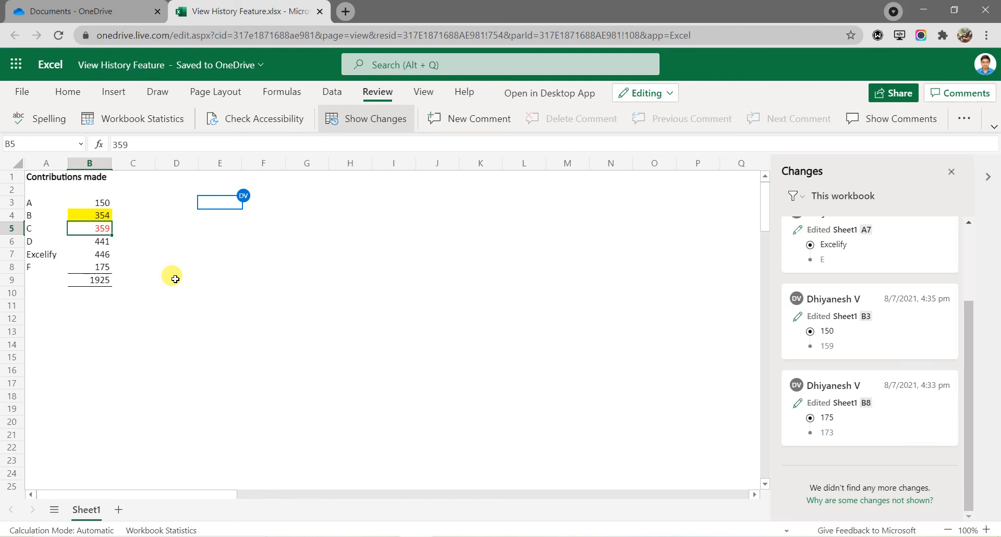
left_click(86, 266)
left_click(99, 381)
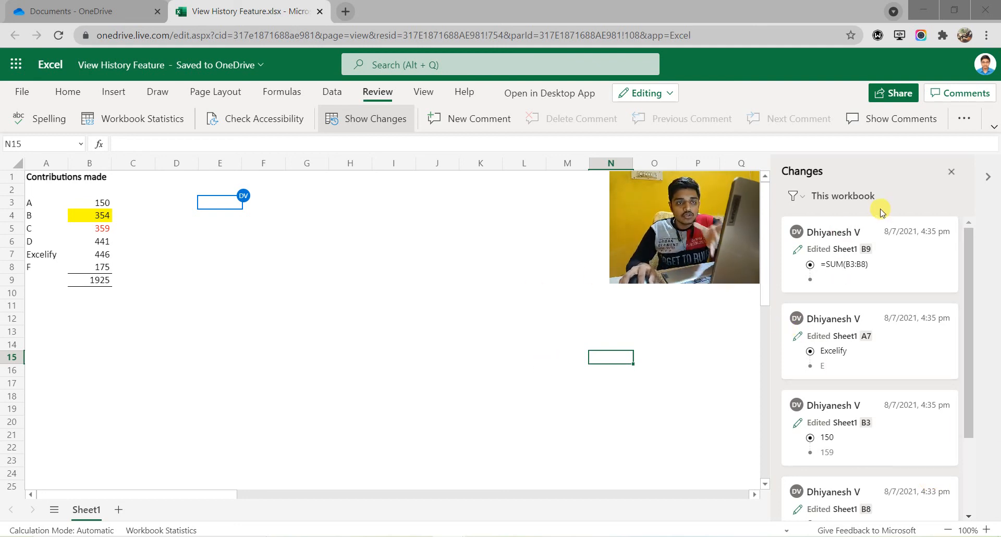
left_click(806, 208)
left_click(795, 197)
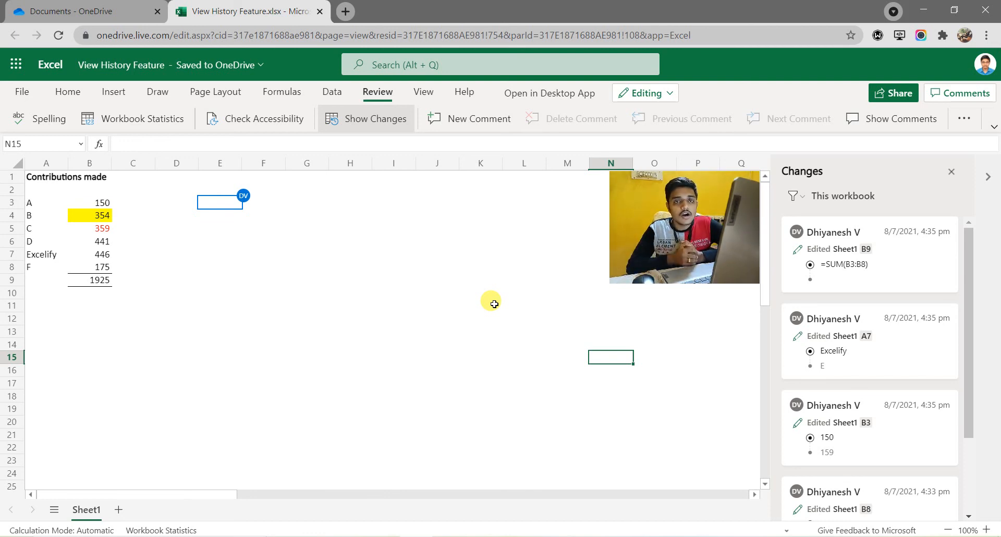
scroll(850, 380, "down", 5)
scroll(849, 380, "up", 5)
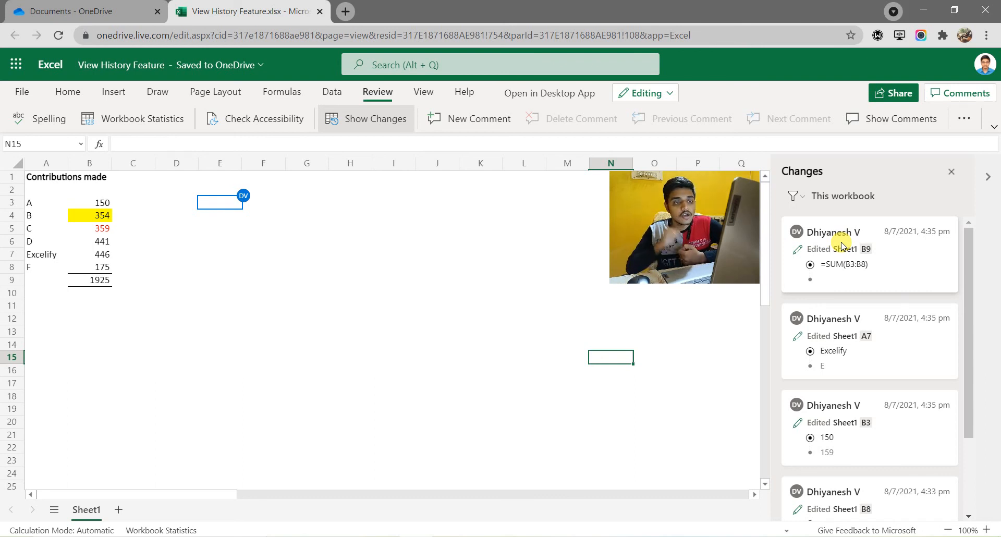
Step: Filter the list of changes by range to show only edits in Sheet1 cells B5:B9
left_click(799, 199)
mouse_move(816, 246)
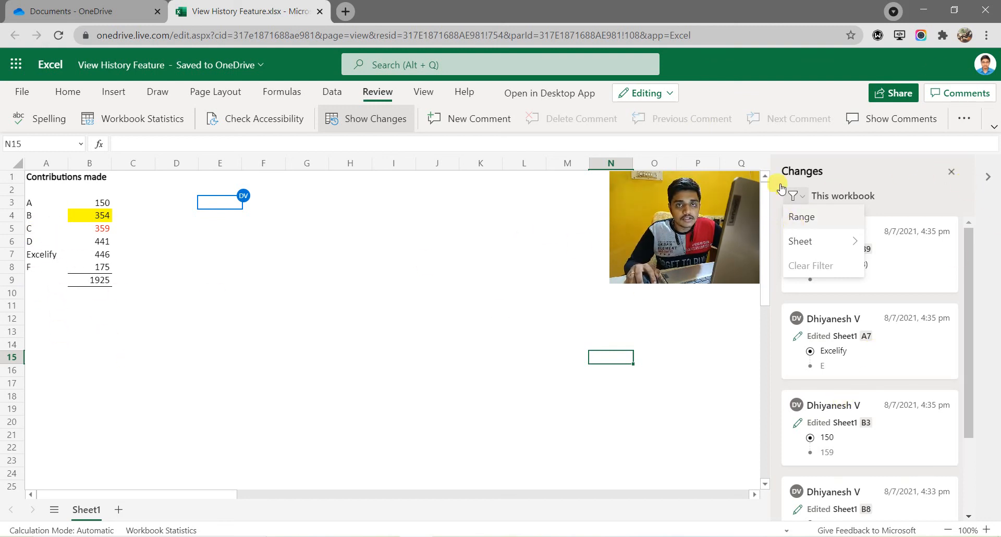
left_click(822, 217)
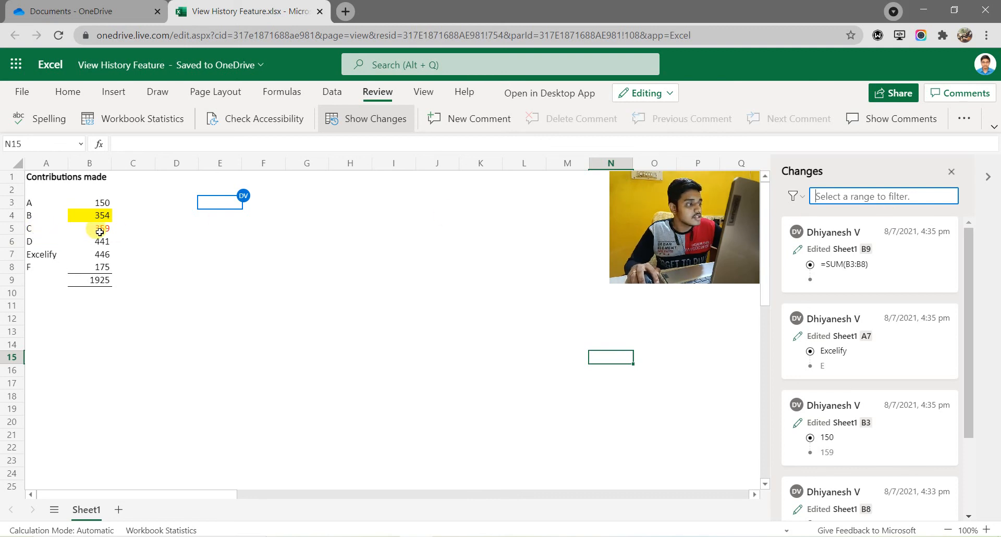
left_click_drag(100, 230, 101, 280)
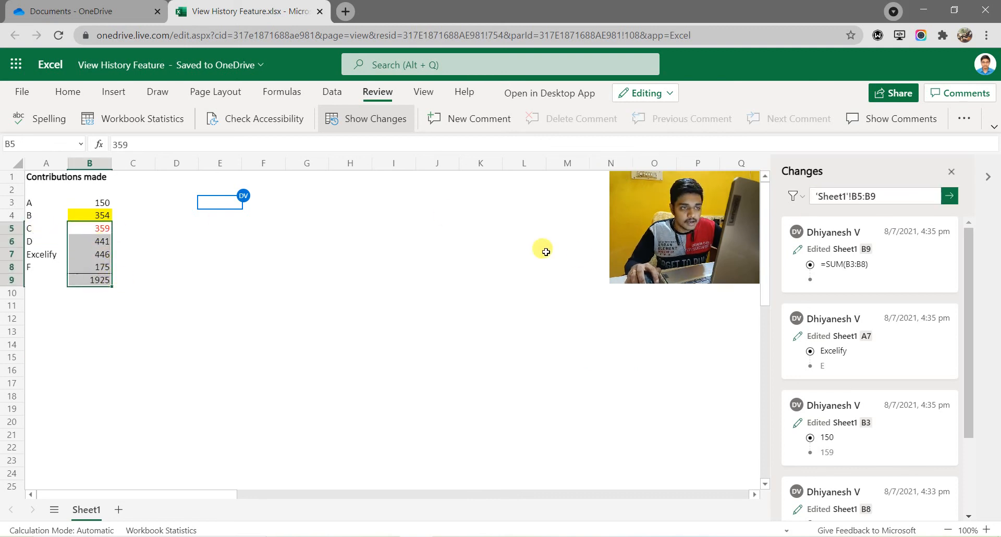
left_click(951, 199)
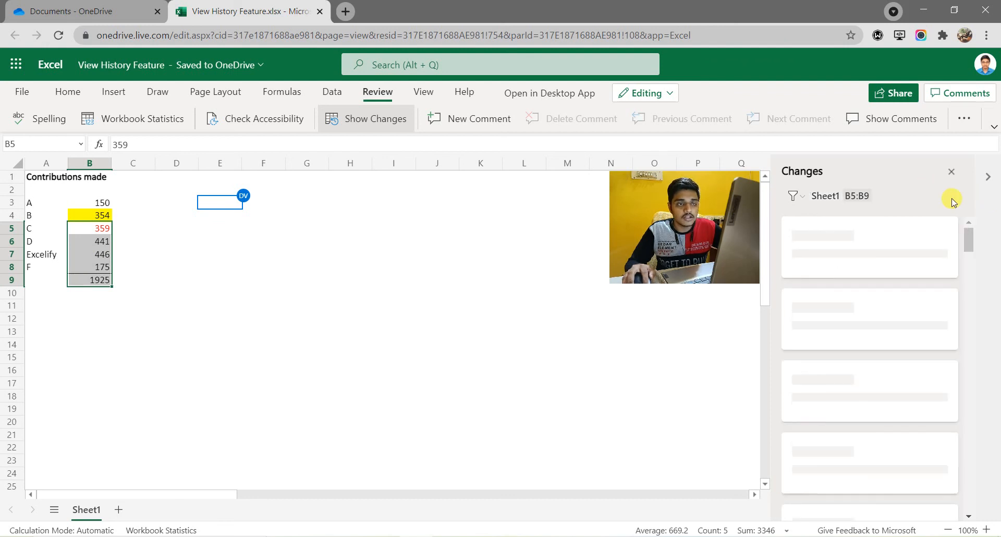